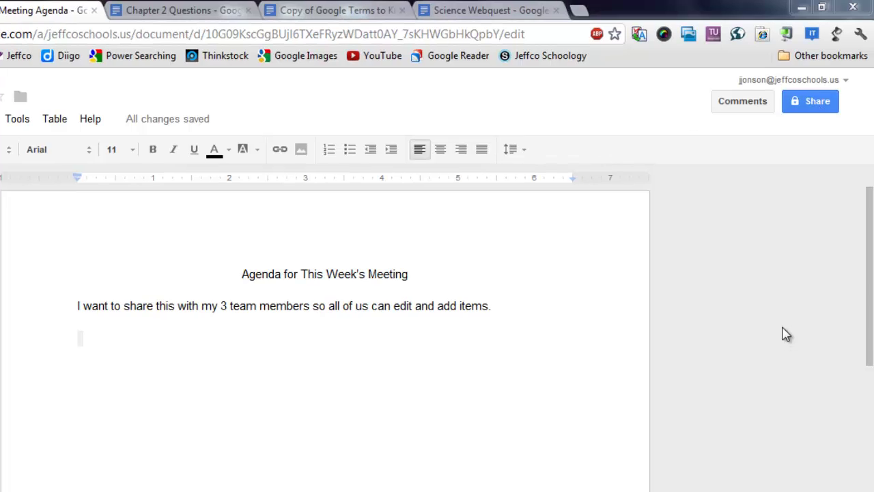
Add two colleagues from the autocomplete suggestions to the agenda's sharing, keeping Can edit permission
{"action": "left_click", "coordinate": [815, 102]}
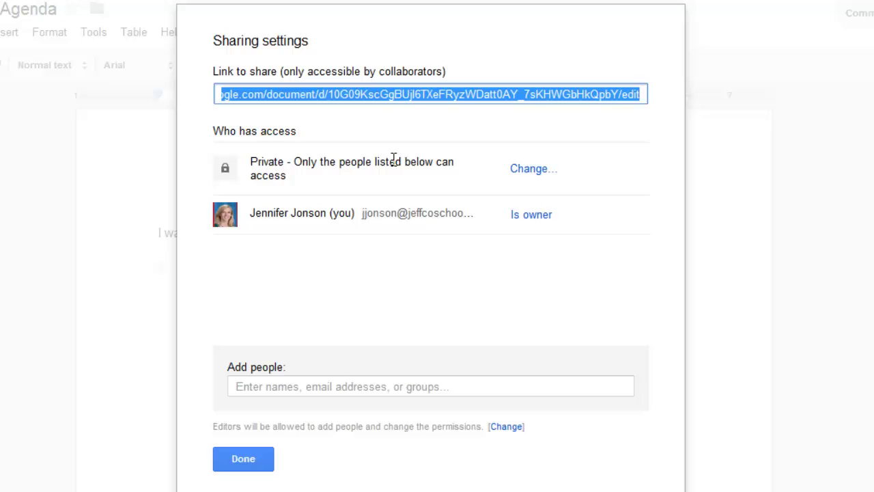
{"action": "left_click", "coordinate": [346, 384]}
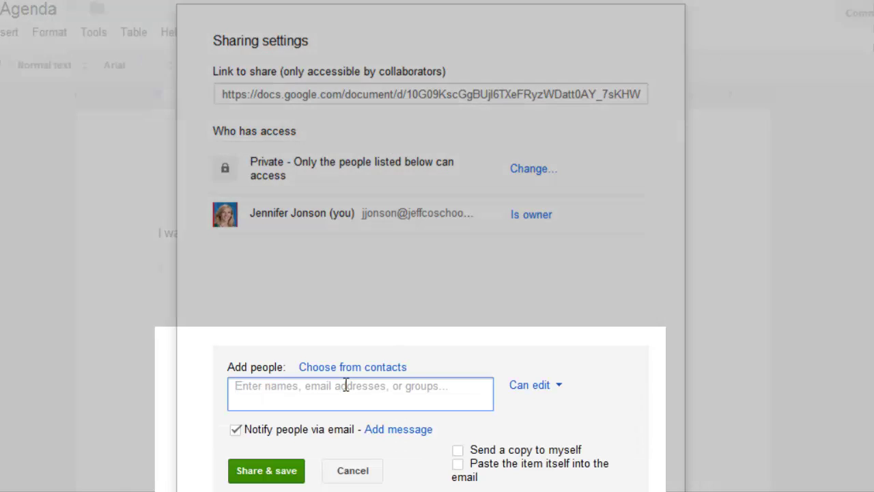
{"action": "type", "text": "nancy mi"}
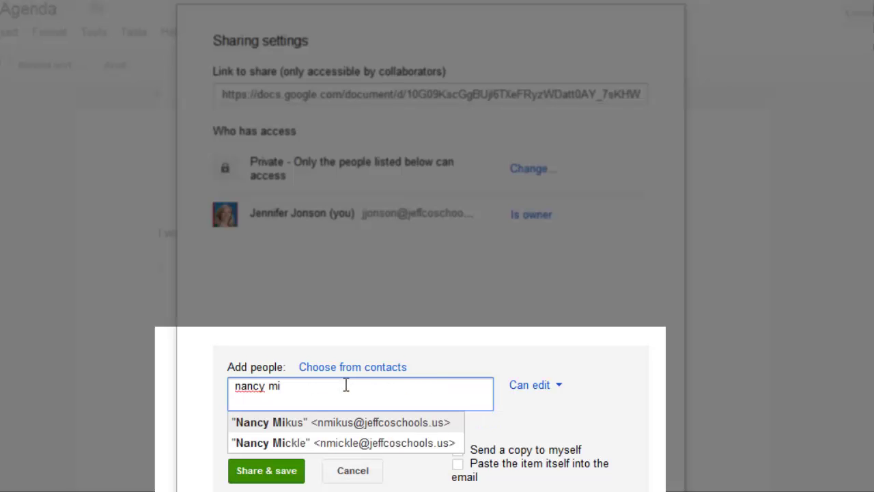
{"action": "left_click", "coordinate": [369, 444]}
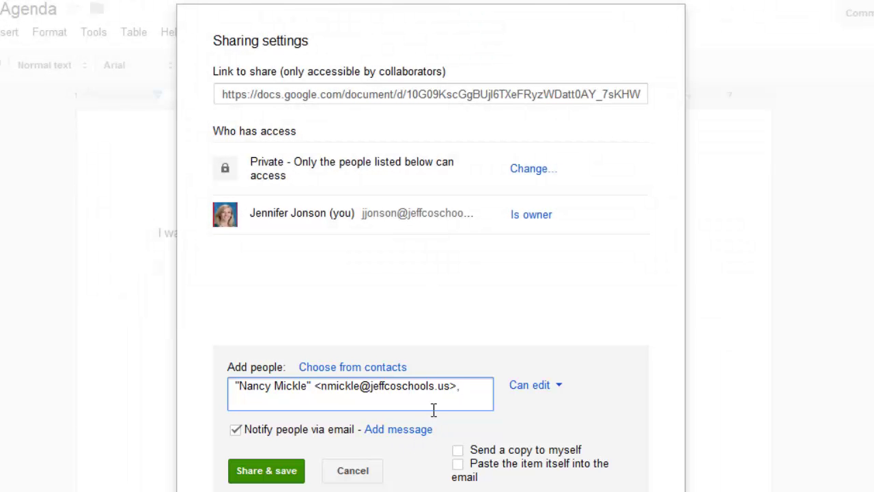
{"action": "type", "text": "bwor"}
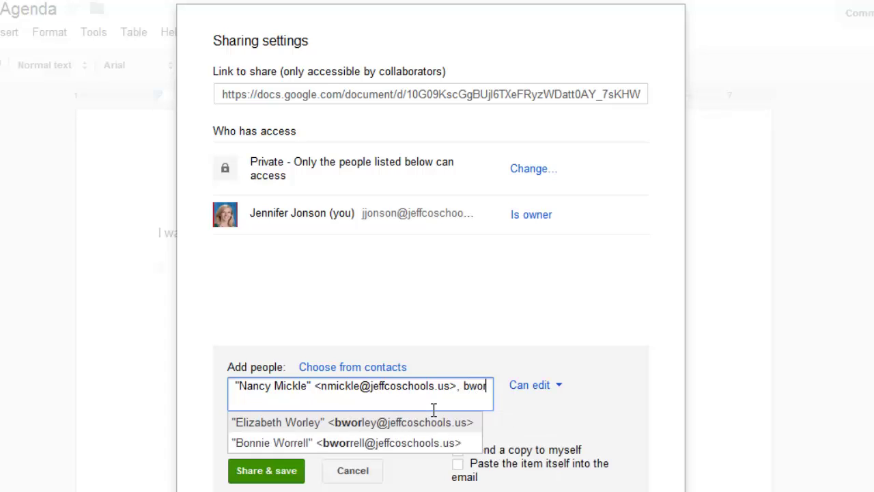
{"action": "left_click", "coordinate": [448, 422]}
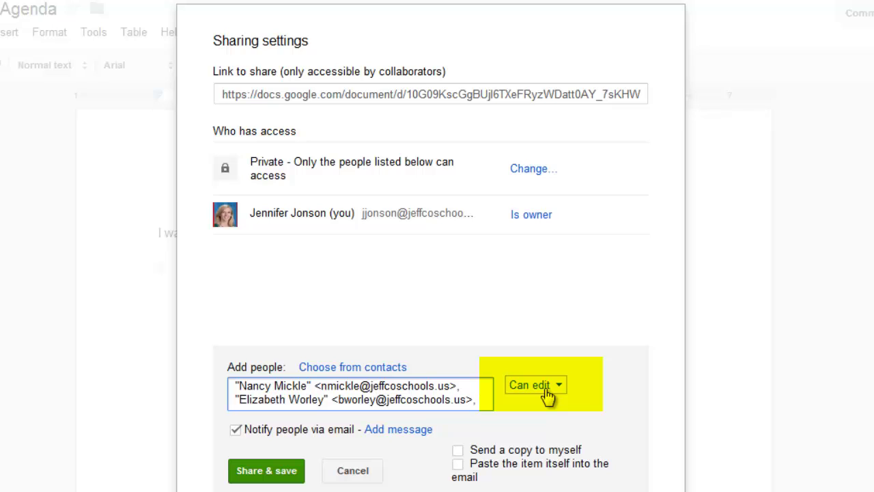
{"action": "left_click", "coordinate": [549, 392]}
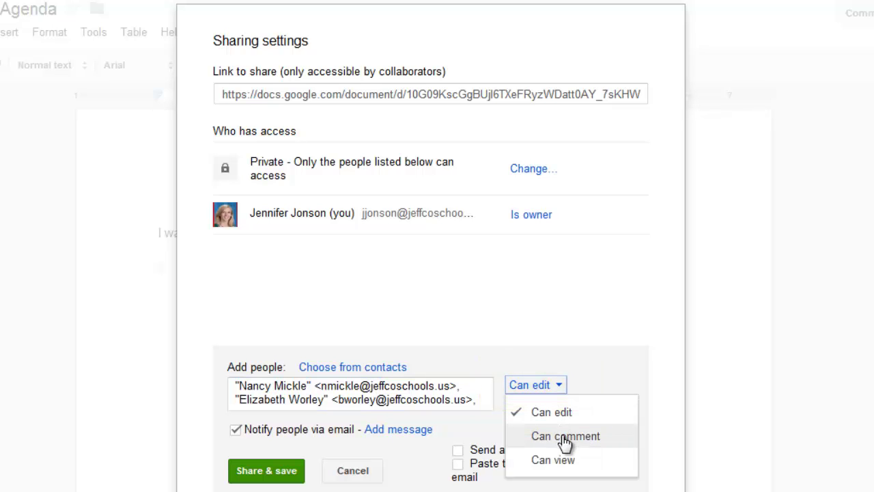
{"action": "left_click", "coordinate": [554, 412]}
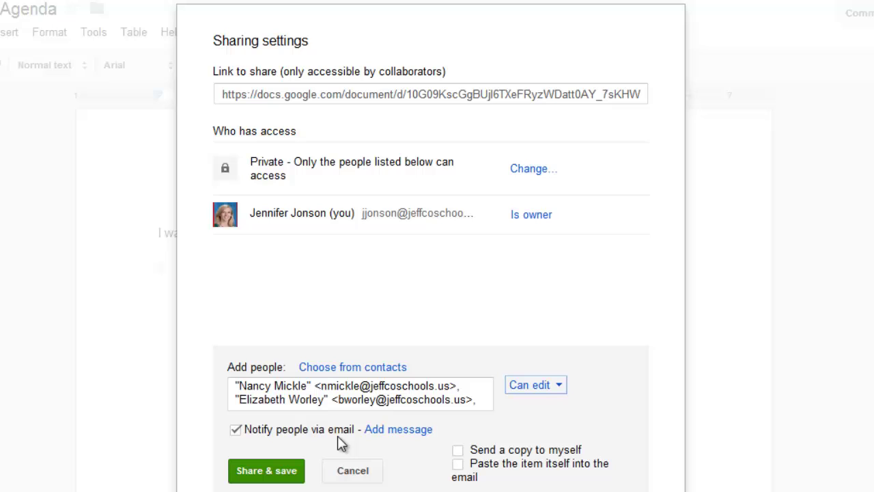
Share the agenda with both editors, select the share link, then remove one colleague and save
{"action": "left_click", "coordinate": [266, 471]}
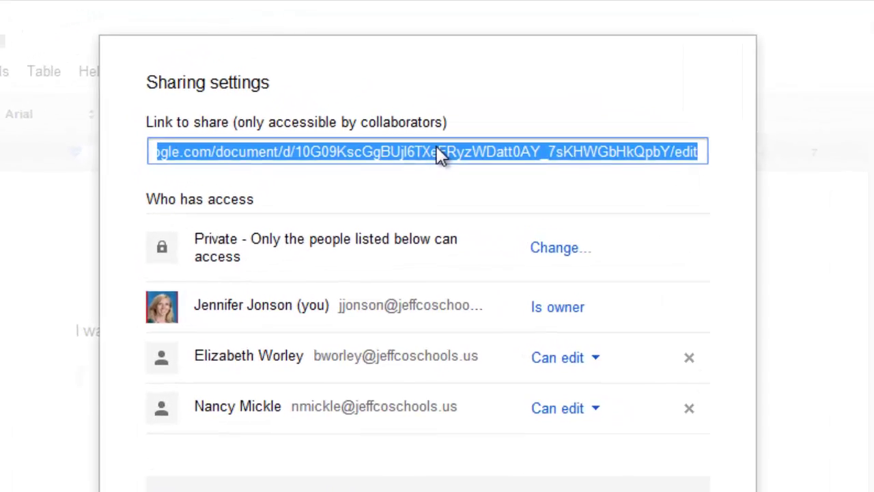
{"action": "left_click", "coordinate": [428, 91]}
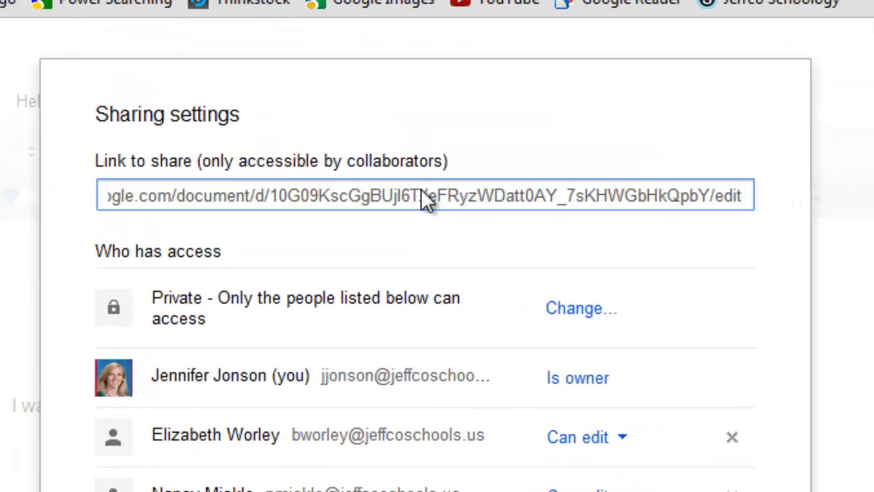
{"action": "triple_click", "coordinate": [421, 189]}
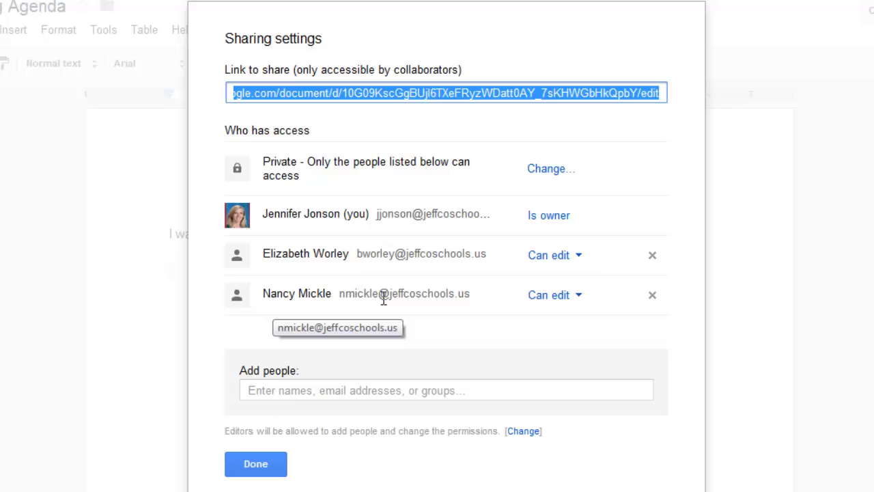
{"action": "left_click", "coordinate": [652, 296]}
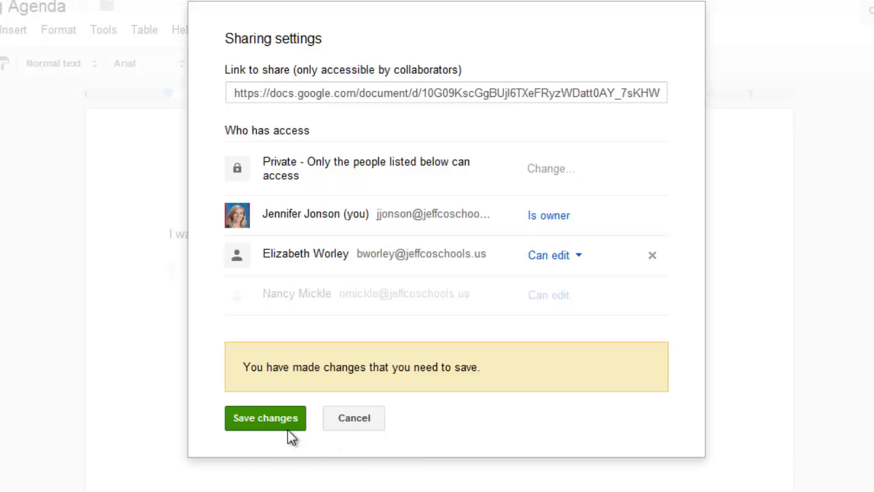
{"action": "left_click", "coordinate": [267, 418]}
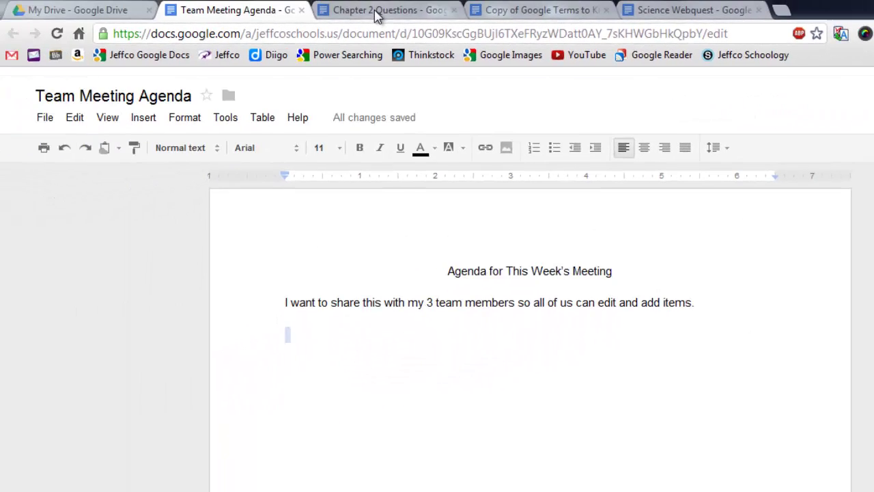
Go to the Chapter 2 Questions tab and bring up its sharing settings
{"action": "left_click", "coordinate": [387, 9]}
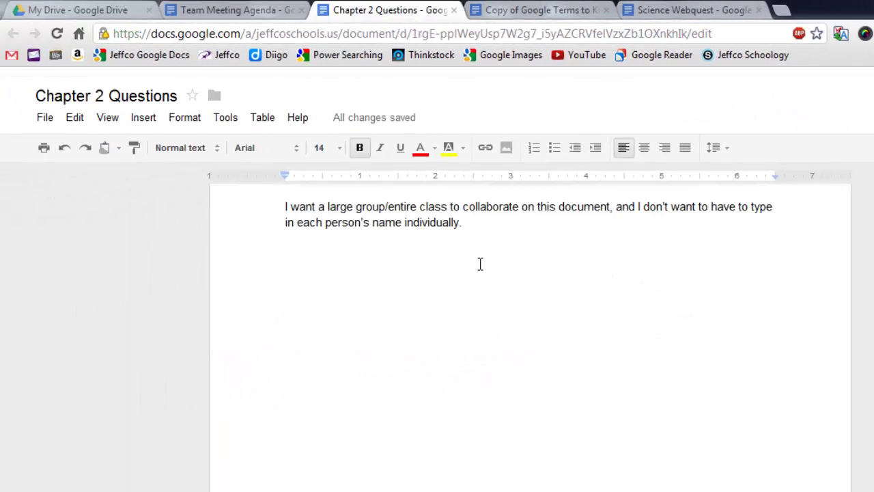
{"action": "scroll", "coordinate": [455, 287], "scroll_direction": "up", "scroll_amount": 2}
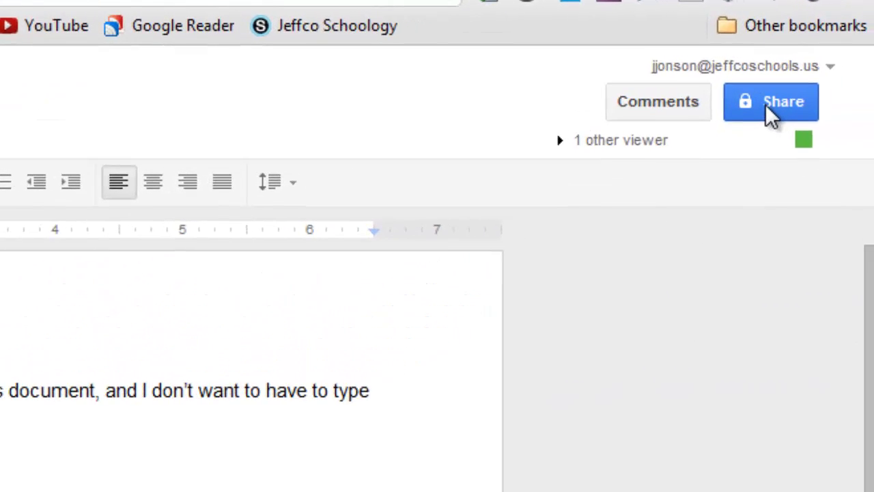
{"action": "left_click", "coordinate": [766, 114]}
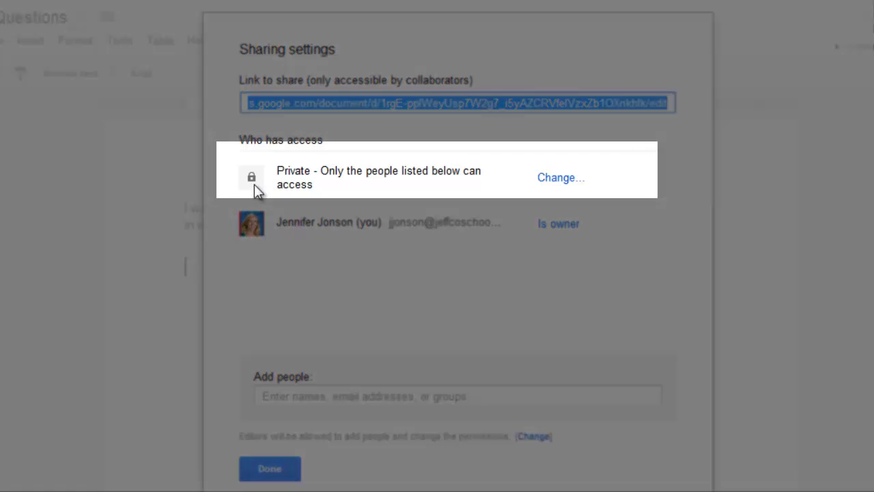
Set Chapter 2 Questions to Anyone with the link, Can edit, and save
{"action": "left_click", "coordinate": [556, 178]}
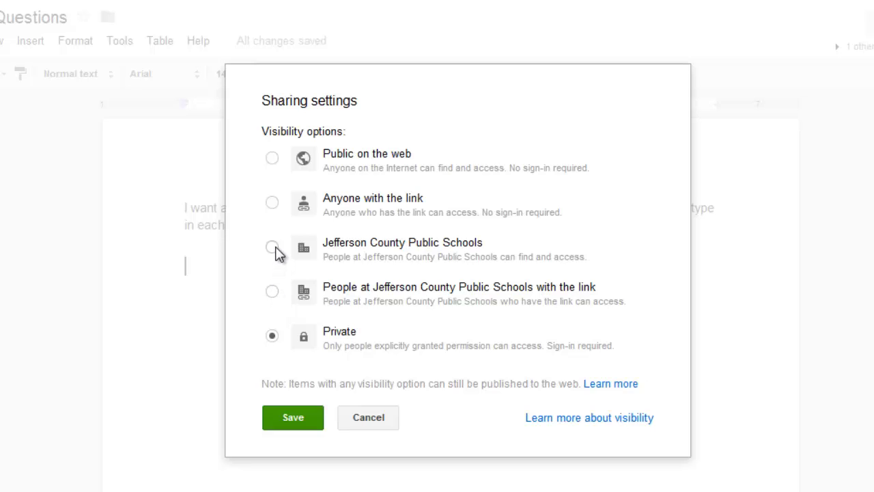
{"action": "left_click", "coordinate": [272, 203]}
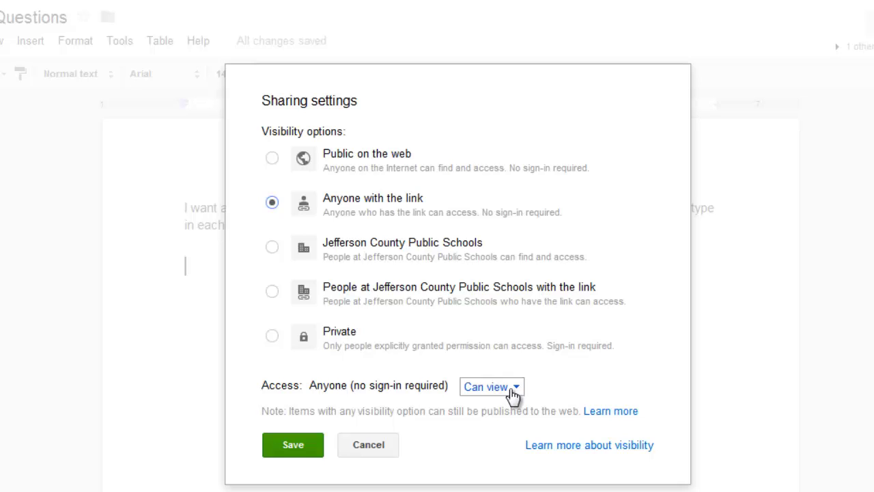
{"action": "left_click", "coordinate": [512, 396]}
{"action": "left_click", "coordinate": [514, 314]}
{"action": "left_click", "coordinate": [295, 454]}
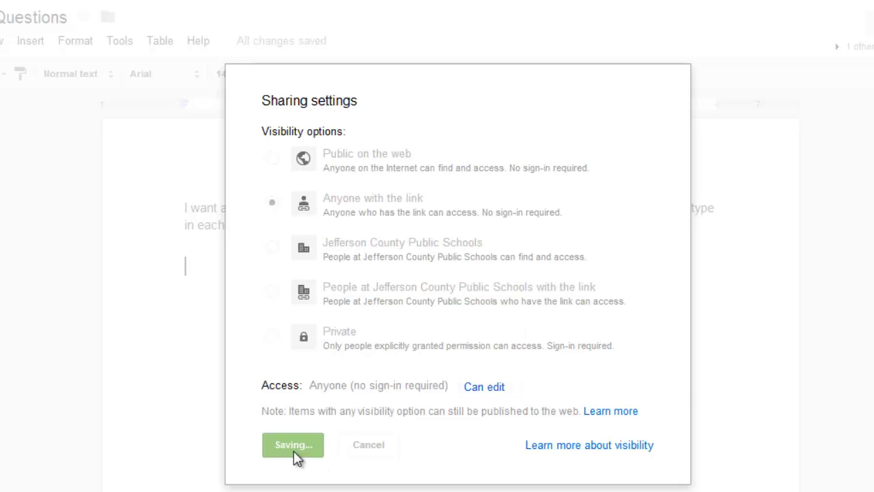
{"action": "left_click", "coordinate": [271, 471]}
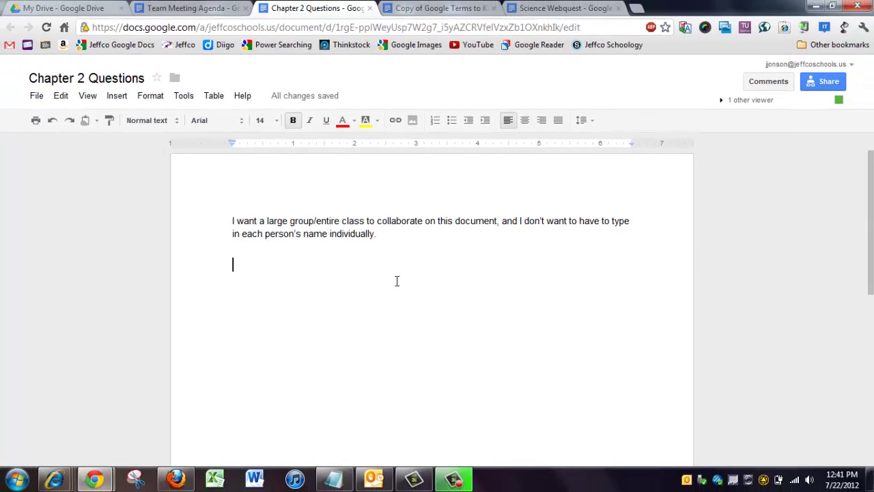
{"action": "left_click", "coordinate": [822, 80]}
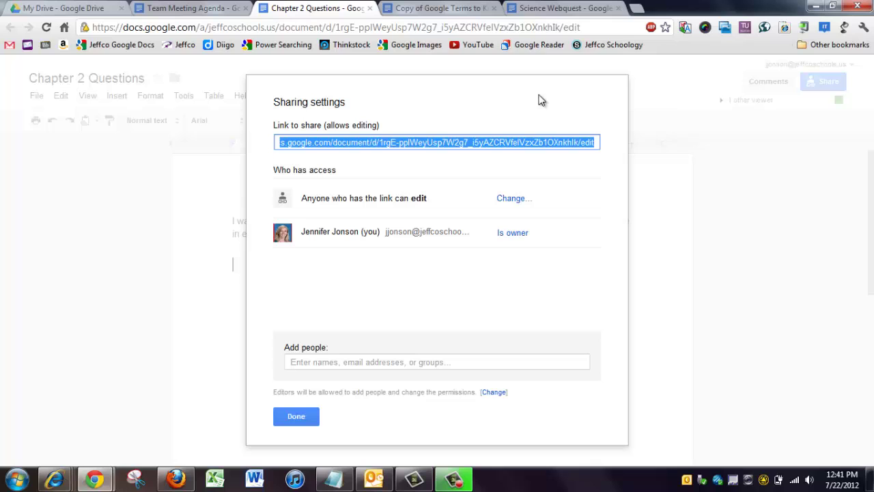
{"action": "left_click", "coordinate": [296, 416]}
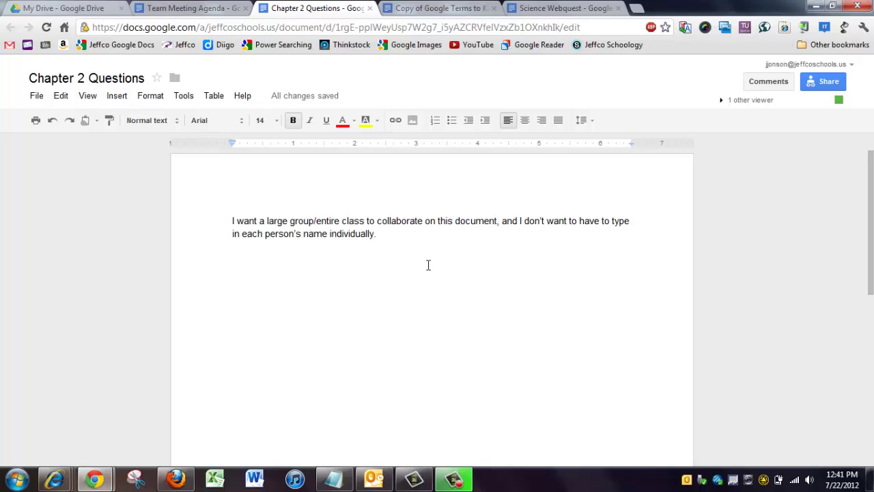
{"action": "left_click", "coordinate": [451, 8]}
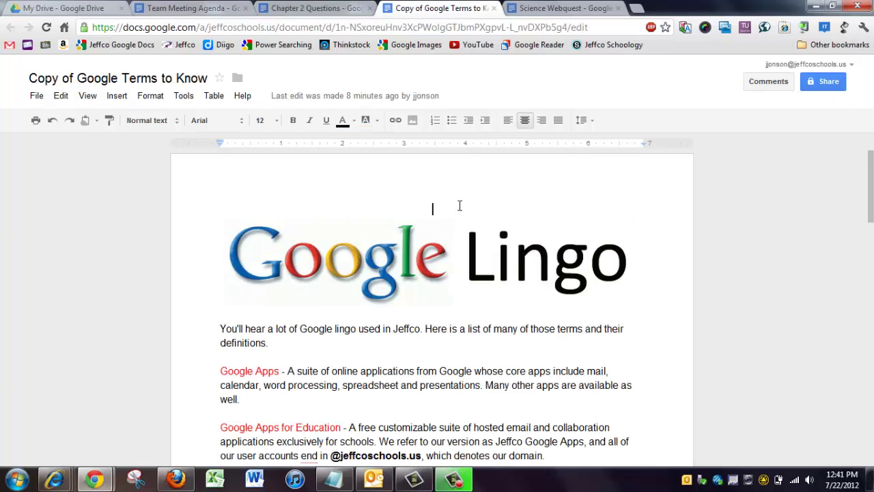
{"action": "scroll", "coordinate": [447, 243], "scroll_direction": "down", "scroll_amount": 7}
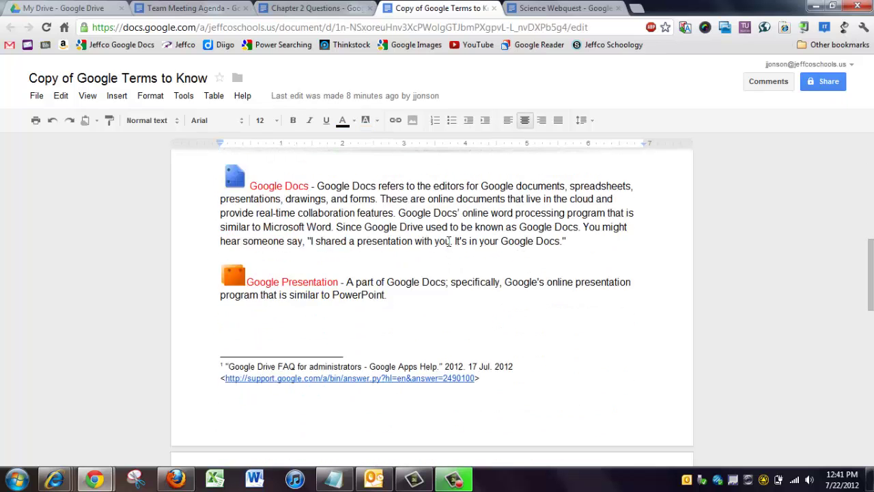
{"action": "scroll", "coordinate": [449, 241], "scroll_direction": "up", "scroll_amount": 7}
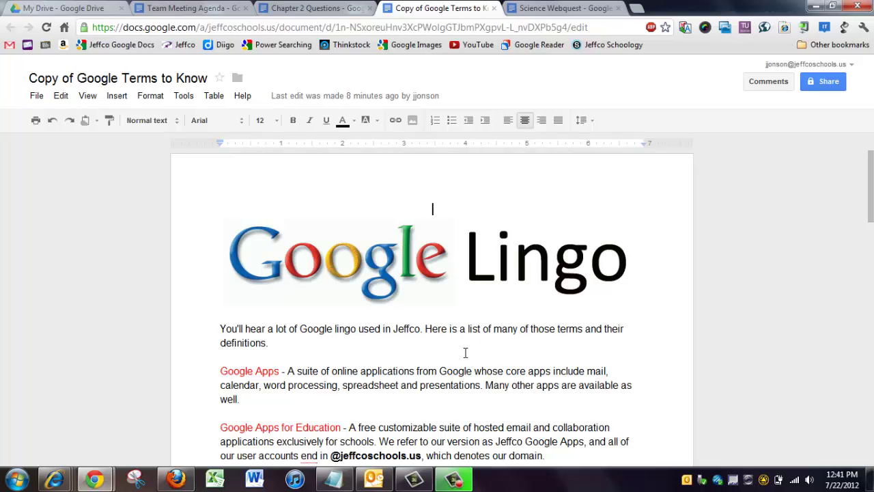
{"action": "scroll", "coordinate": [455, 289], "scroll_direction": "down", "scroll_amount": 4}
{"action": "scroll", "coordinate": [457, 289], "scroll_direction": "down", "scroll_amount": 4}
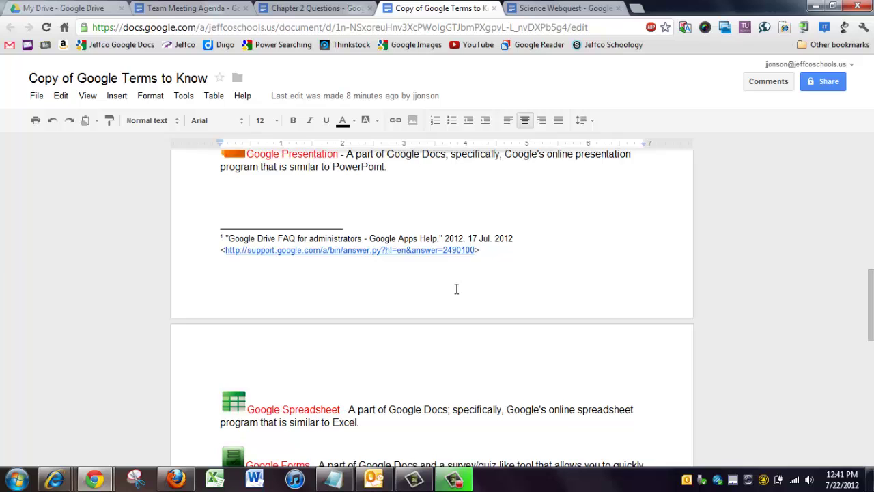
{"action": "scroll", "coordinate": [456, 289], "scroll_direction": "up", "scroll_amount": 8}
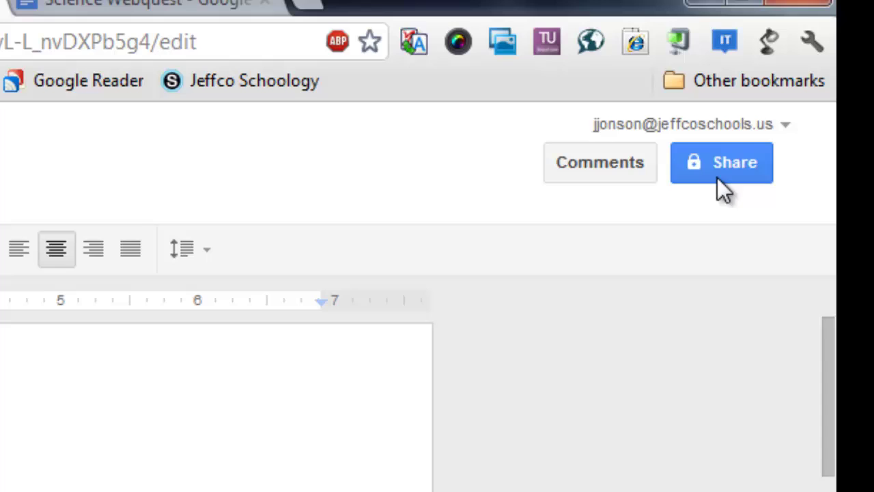
Change the Terms to Know document's visibility to Public on the web and save
{"action": "left_click", "coordinate": [726, 170]}
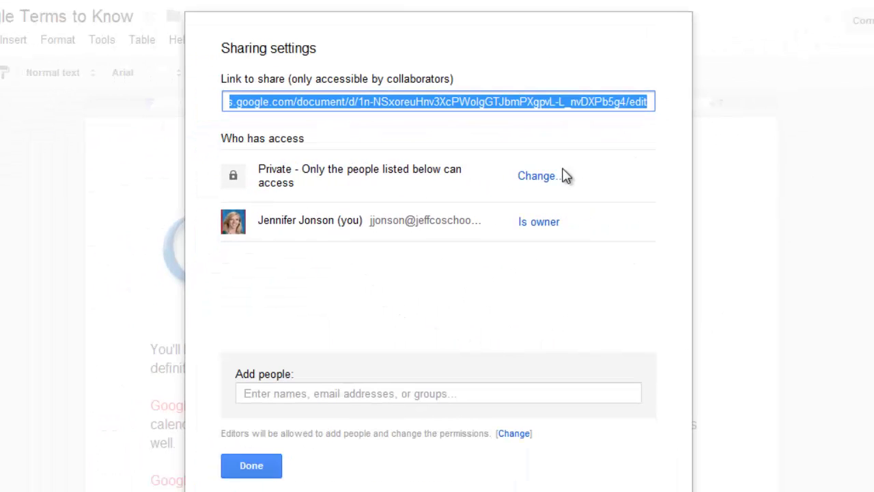
{"action": "left_click", "coordinate": [543, 181]}
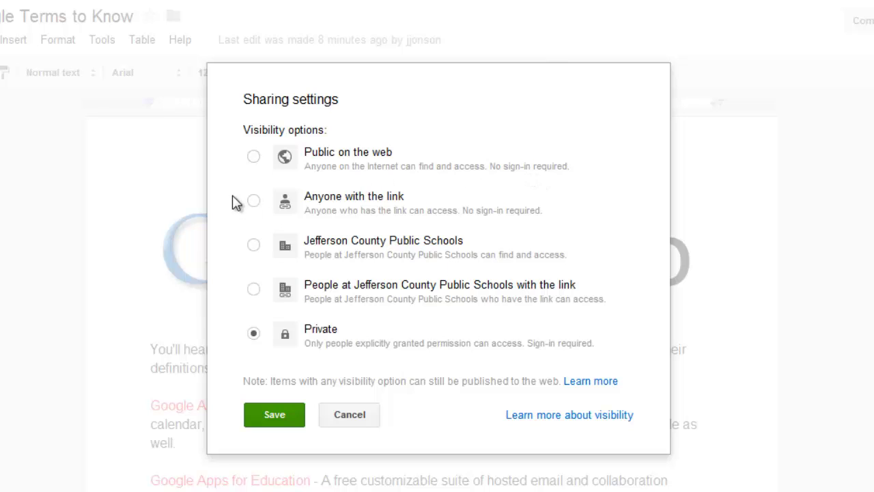
{"action": "left_click", "coordinate": [253, 157]}
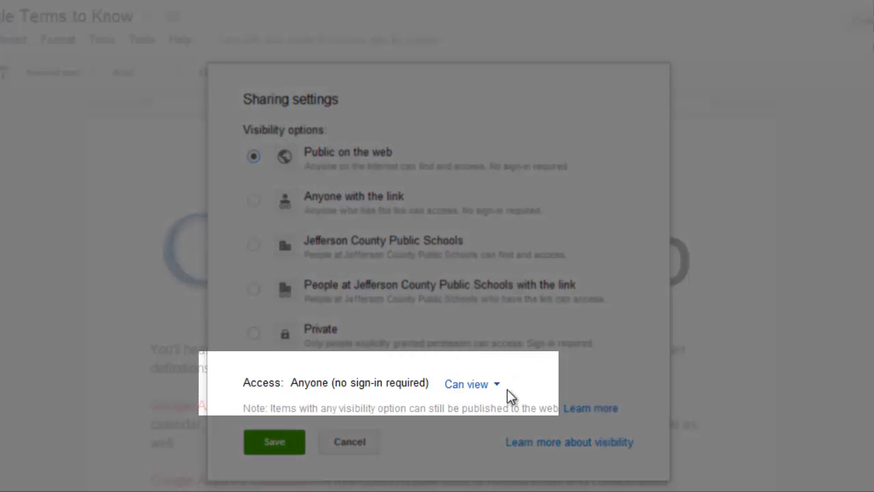
{"action": "left_click", "coordinate": [275, 443]}
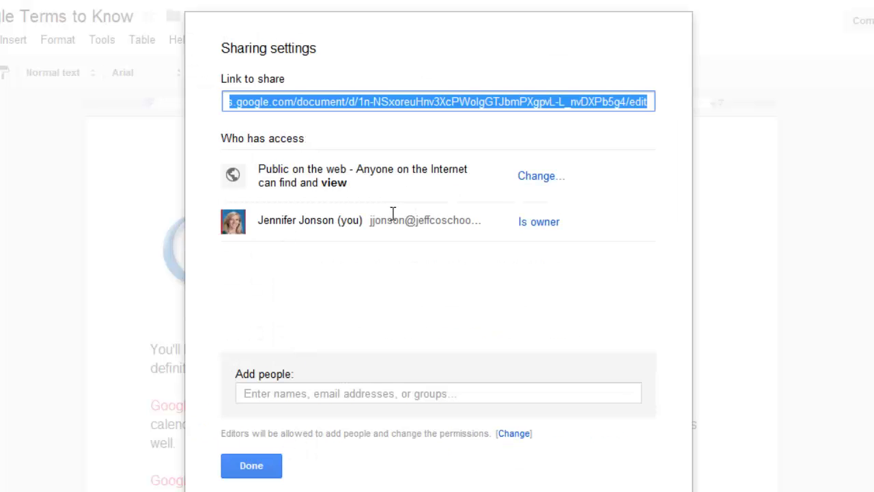
Add a colleague as editor to Terms to Know via Share & save, then close sharing
{"action": "left_click", "coordinate": [334, 396]}
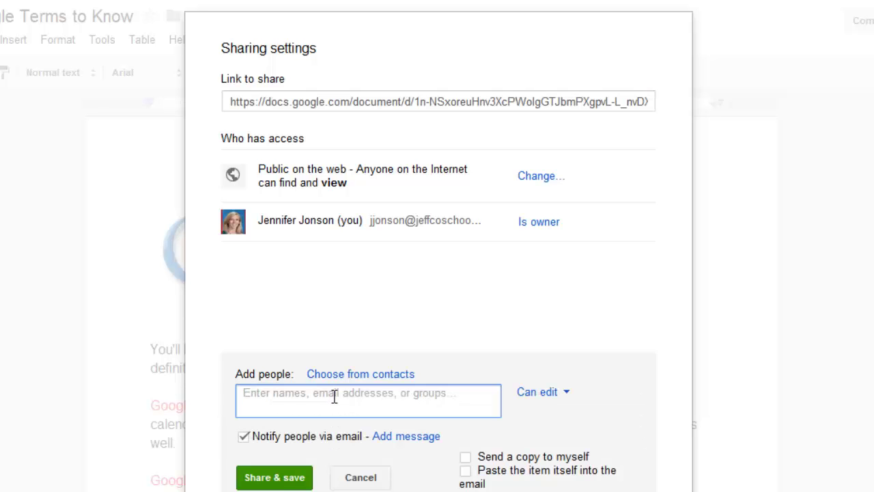
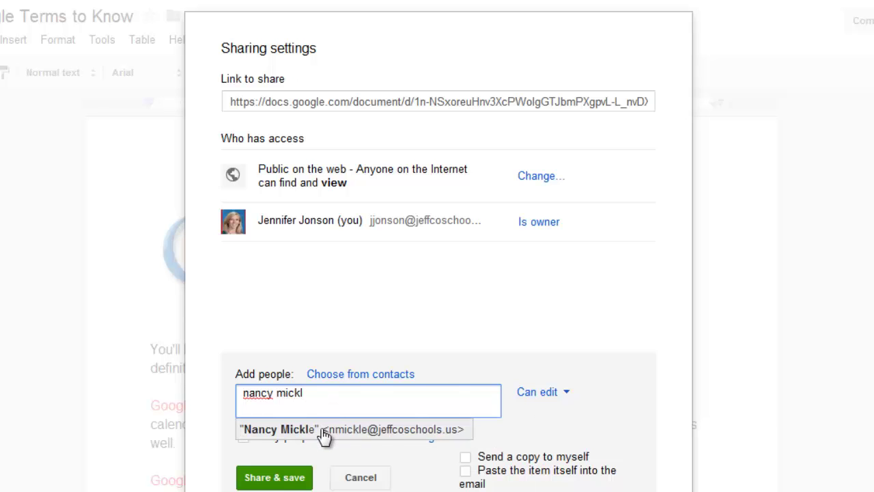
{"action": "left_click", "coordinate": [321, 429]}
{"action": "left_click", "coordinate": [293, 477]}
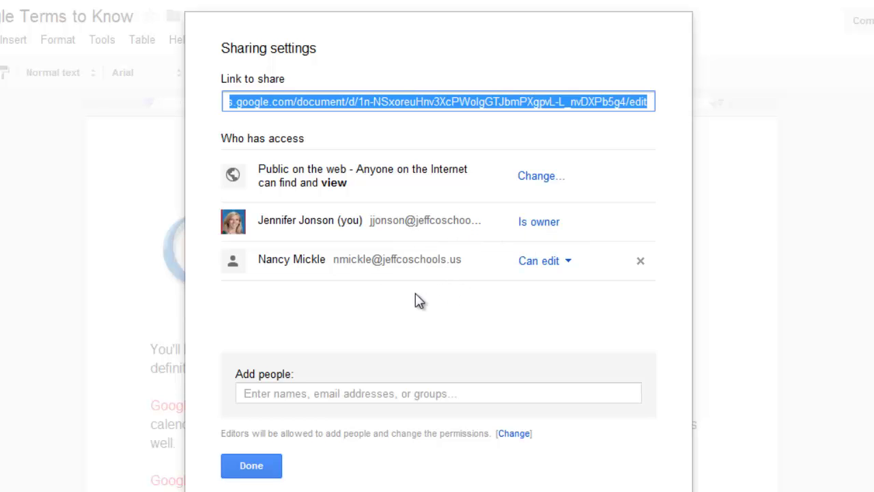
{"action": "left_click", "coordinate": [268, 465]}
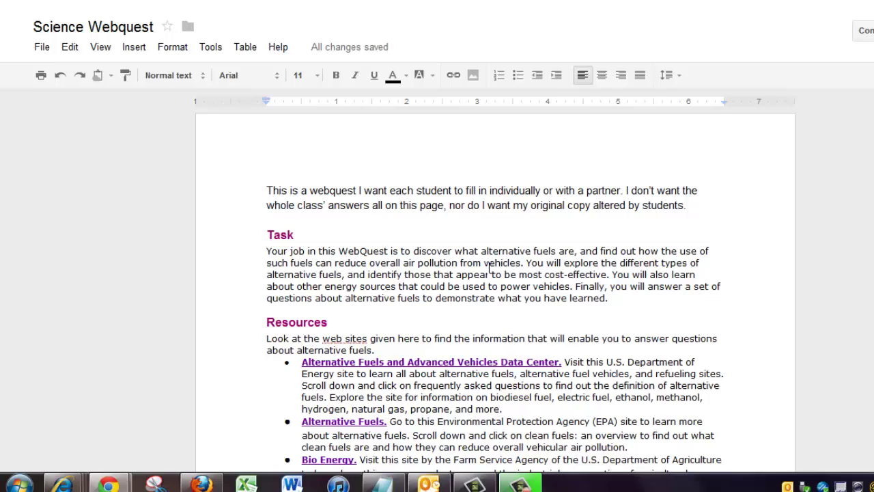
Scroll through the Science Webquest document to review its task, resources and questions
{"action": "scroll", "coordinate": [391, 281], "scroll_direction": "down", "scroll_amount": 2}
{"action": "scroll", "coordinate": [392, 284], "scroll_direction": "down", "scroll_amount": 4}
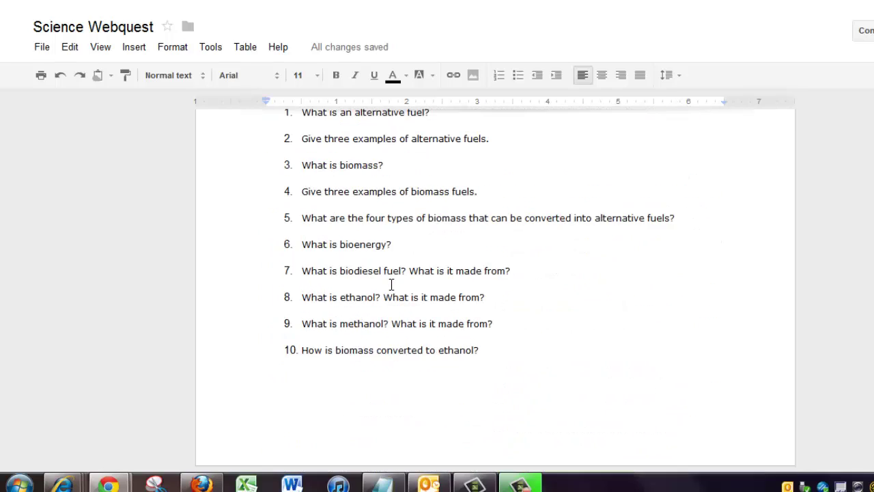
{"action": "scroll", "coordinate": [392, 285], "scroll_direction": "up", "scroll_amount": 6}
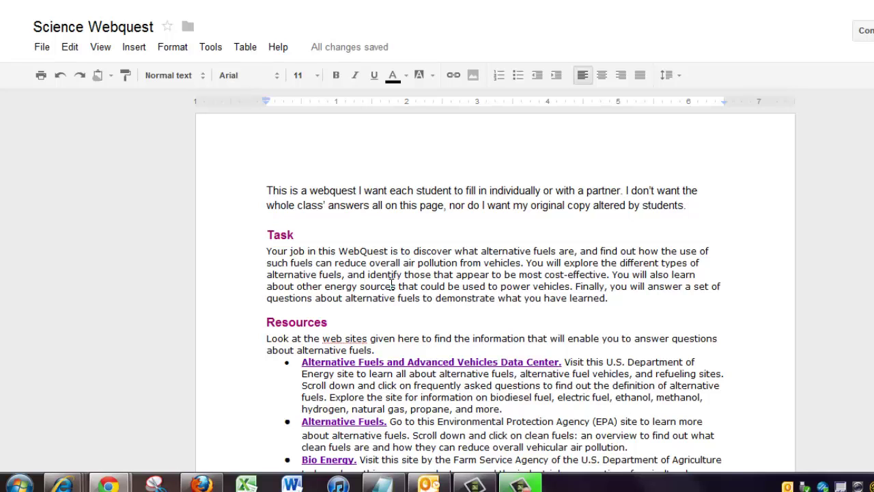
{"action": "scroll", "coordinate": [393, 282], "scroll_direction": "down", "scroll_amount": 2}
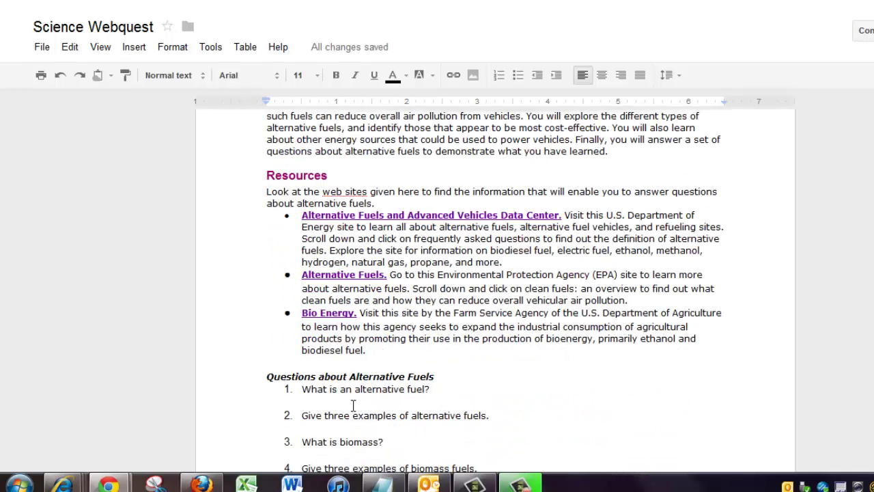
{"action": "scroll", "coordinate": [424, 345], "scroll_direction": "up", "scroll_amount": 2}
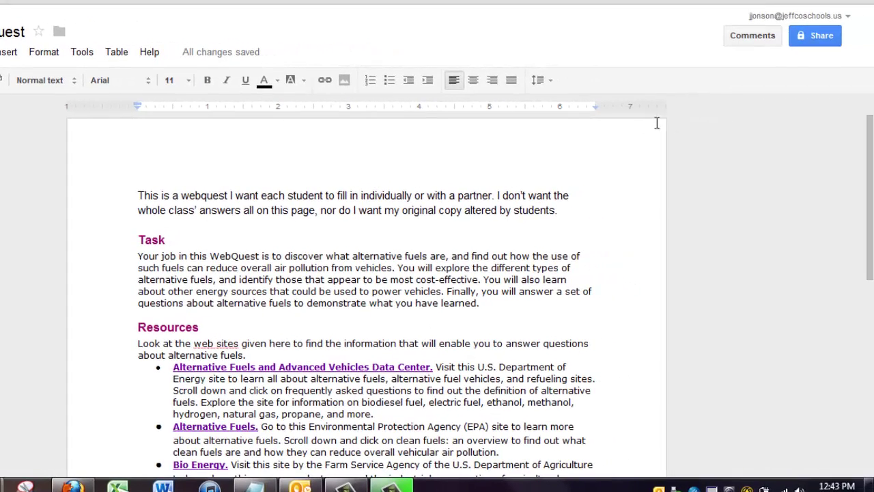
Set Science Webquest to Anyone with the link, Can view, save, and close sharing
{"action": "left_click", "coordinate": [817, 37]}
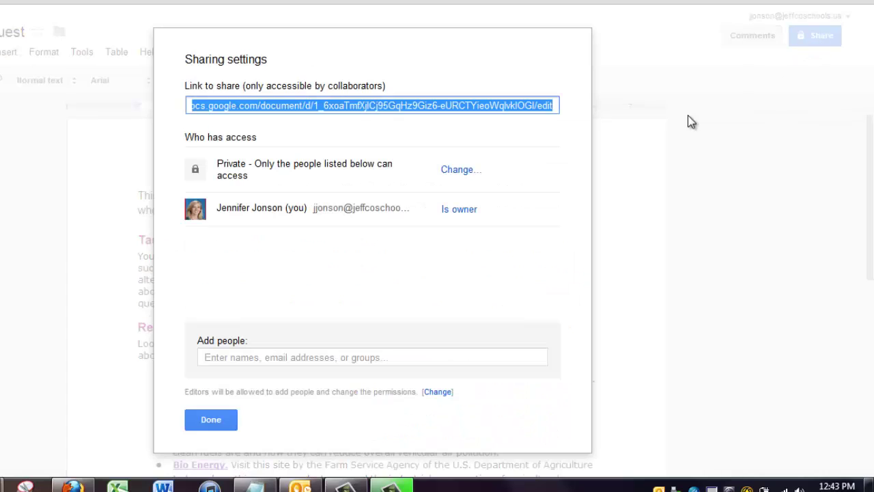
{"action": "left_click", "coordinate": [452, 170]}
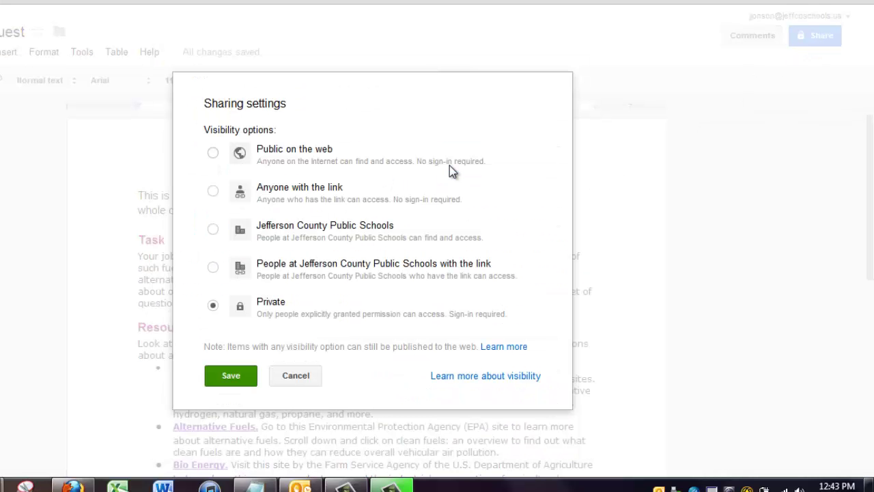
{"action": "left_click", "coordinate": [214, 192]}
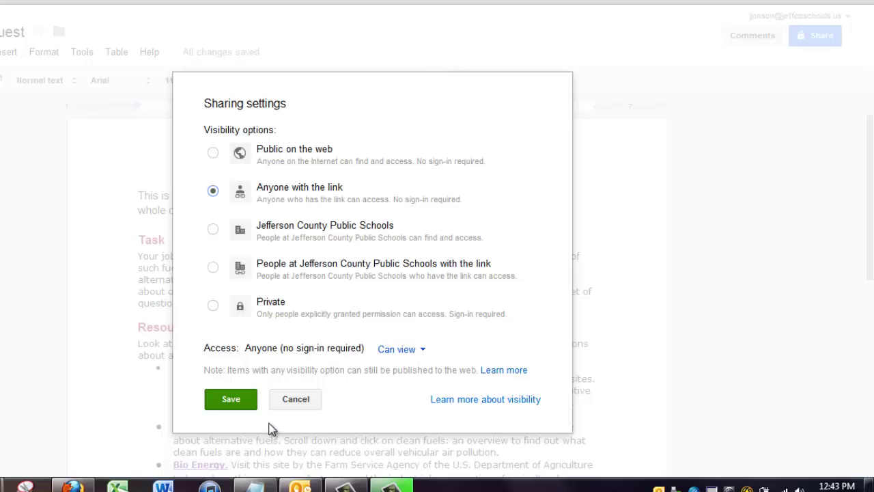
{"action": "left_click", "coordinate": [231, 400]}
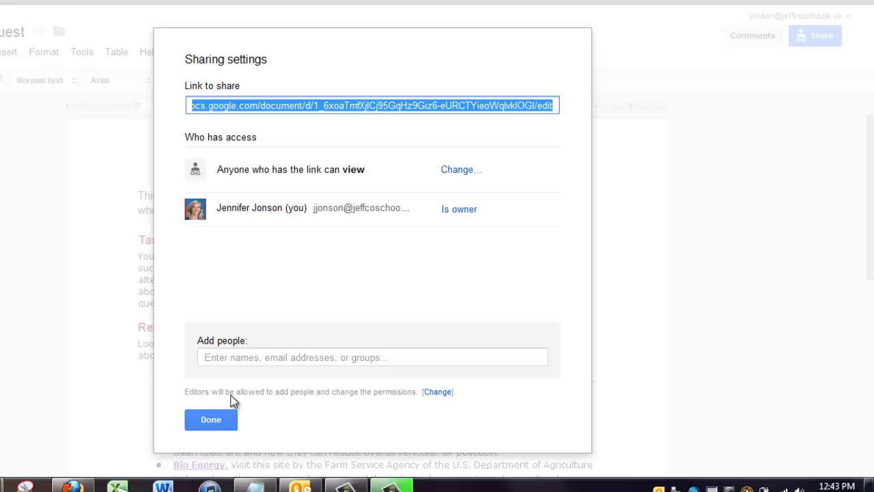
{"action": "left_click", "coordinate": [218, 418]}
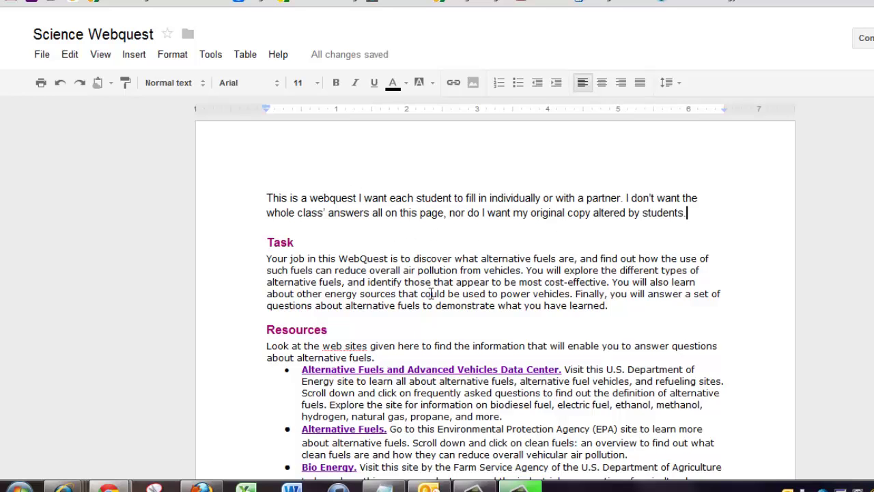
{"action": "scroll", "coordinate": [429, 293], "scroll_direction": "down", "scroll_amount": 6}
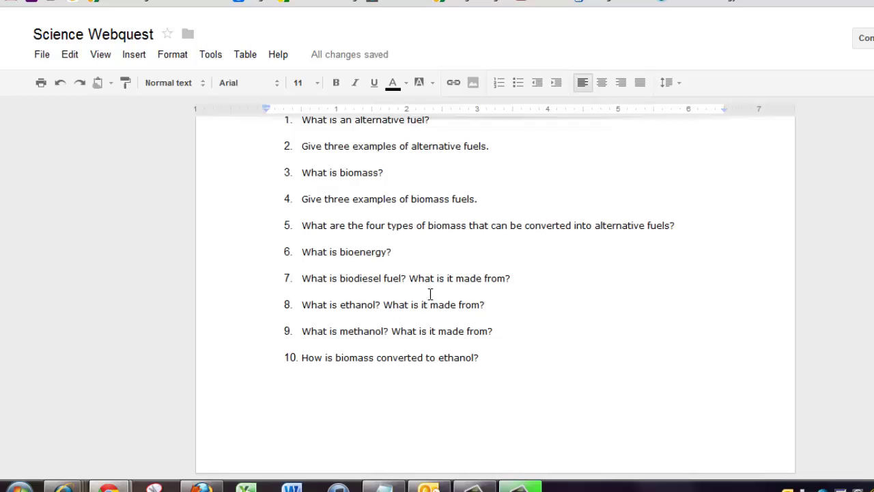
{"action": "scroll", "coordinate": [430, 293], "scroll_direction": "up", "scroll_amount": 6}
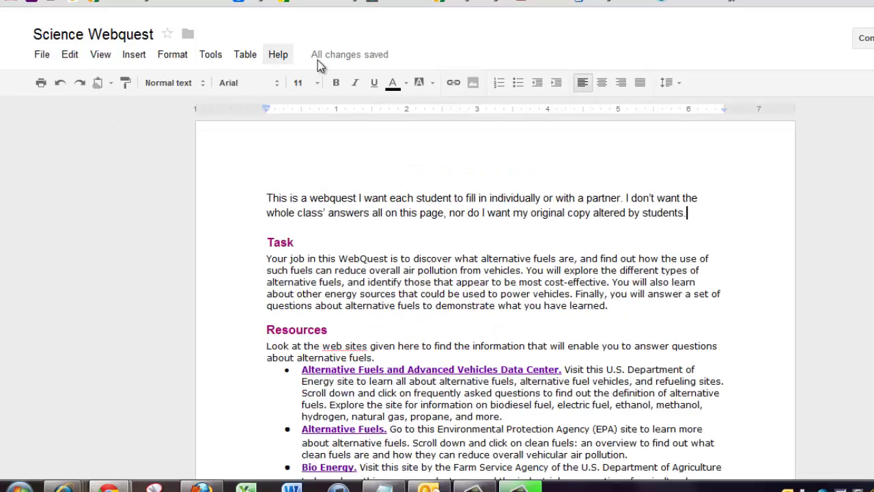
{"action": "left_click", "coordinate": [41, 57]}
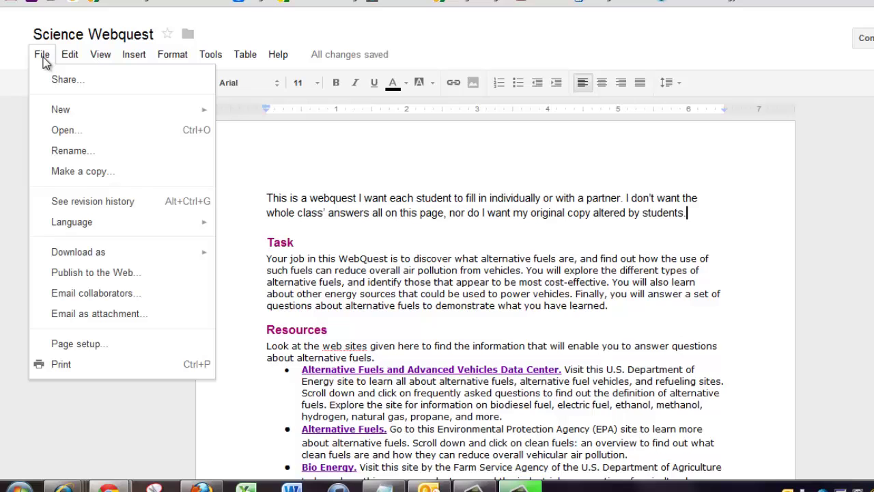
{"action": "left_click", "coordinate": [297, 239]}
{"action": "scroll", "coordinate": [471, 353], "scroll_direction": "down", "scroll_amount": 6}
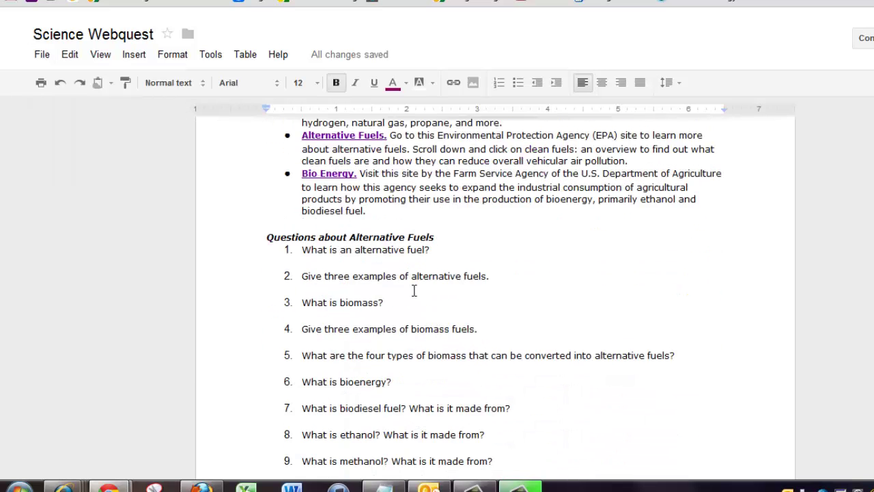
{"action": "scroll", "coordinate": [433, 389], "scroll_direction": "up", "scroll_amount": 5}
{"action": "scroll", "coordinate": [433, 387], "scroll_direction": "up", "scroll_amount": 1}
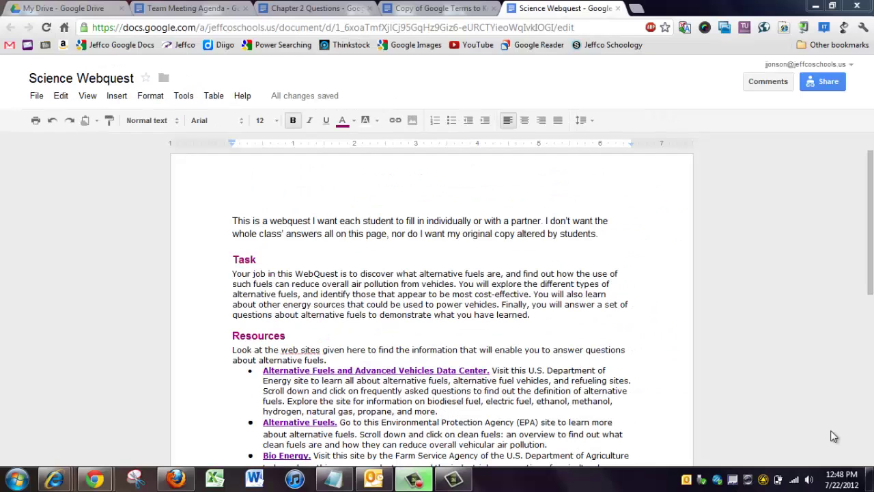